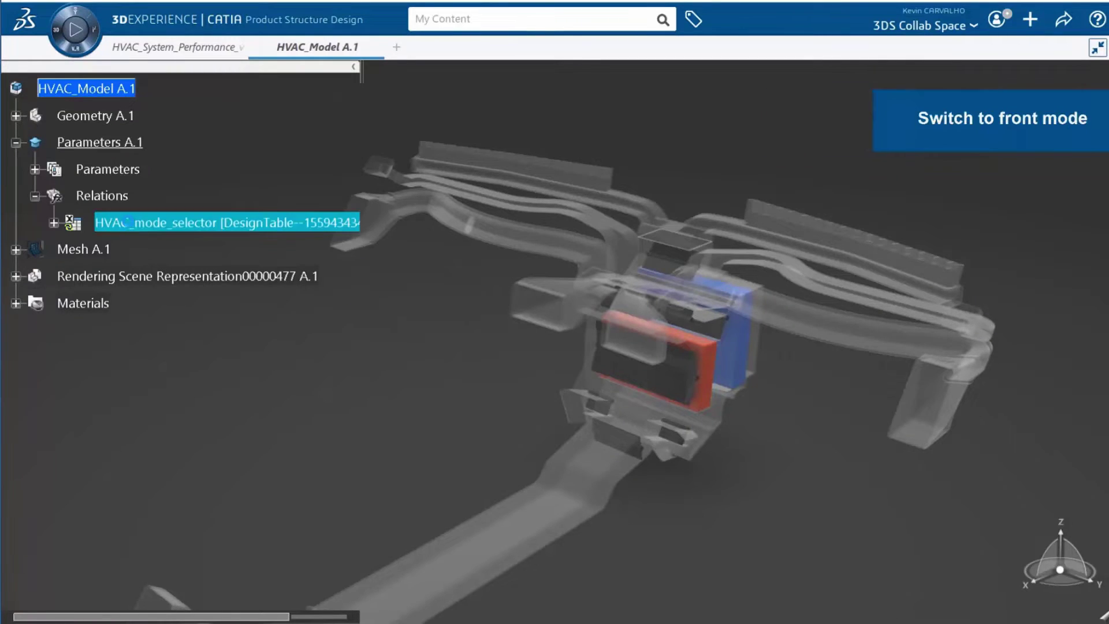
# Open the HVAC_mode_selector design table from the Relations node in the tree.
pyautogui.doubleClick(126, 223)
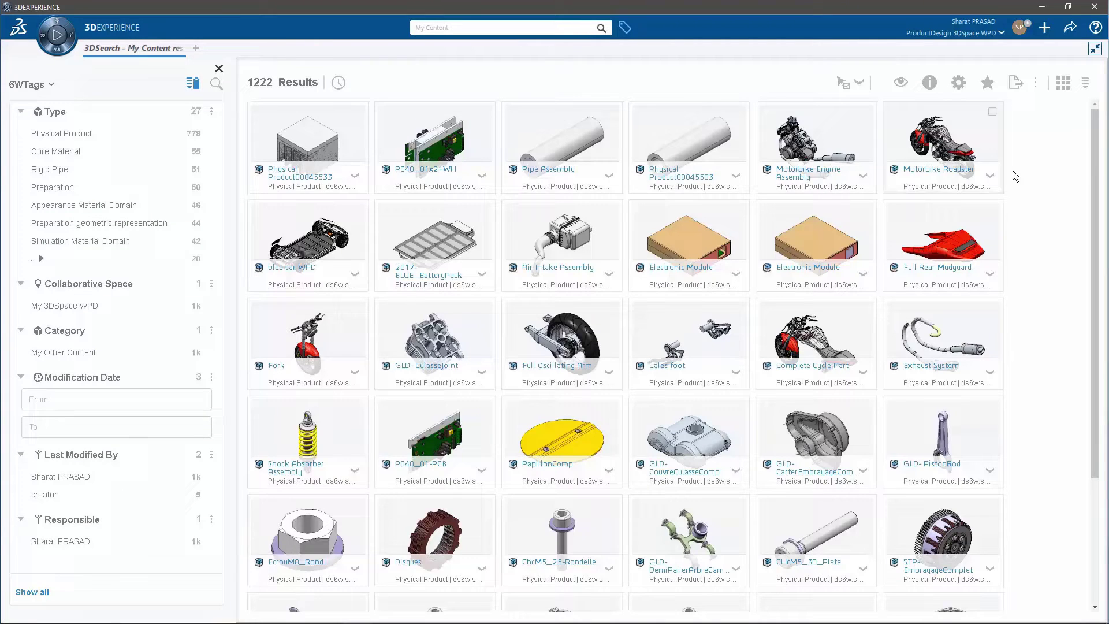
# Explore the Motorbike Roadster product and show its three linked simulations.
pyautogui.click(990, 174)
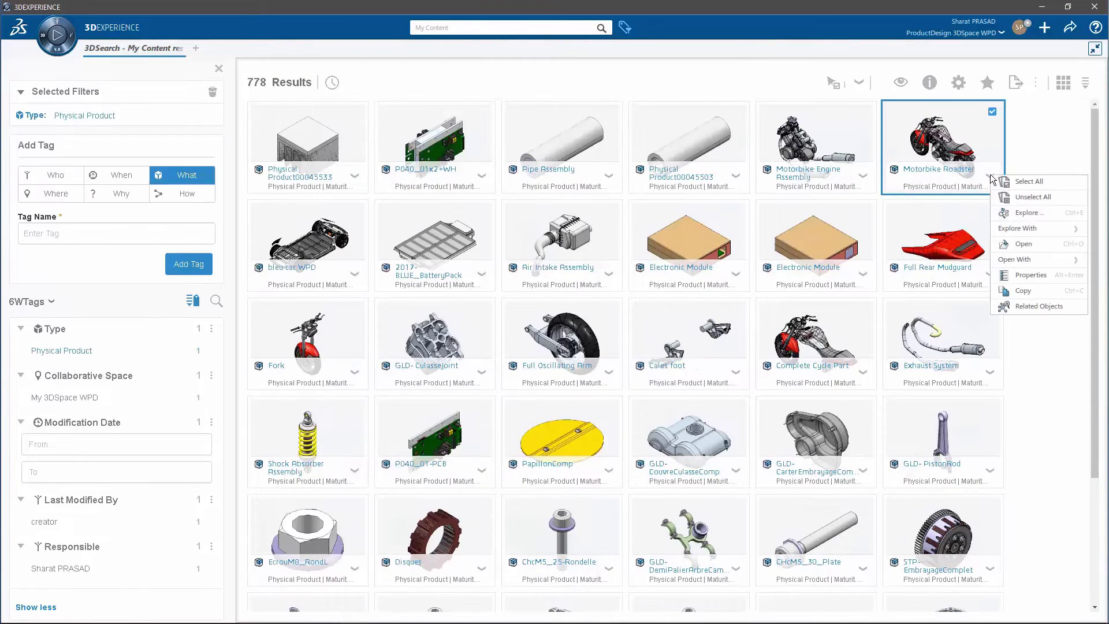
pyautogui.click(1028, 212)
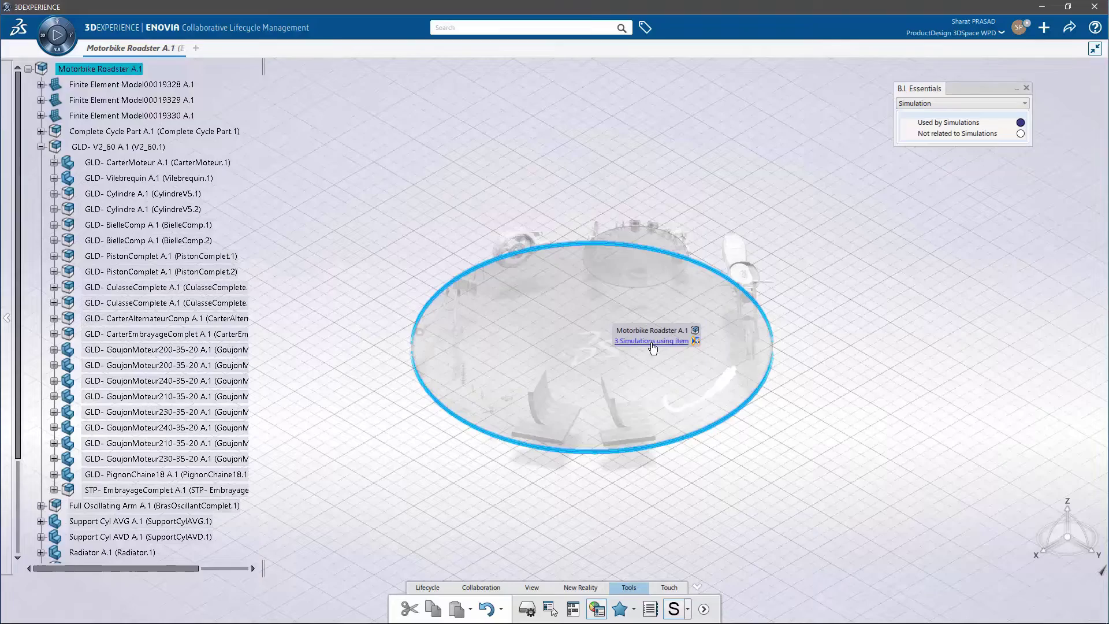
pyautogui.click(653, 344)
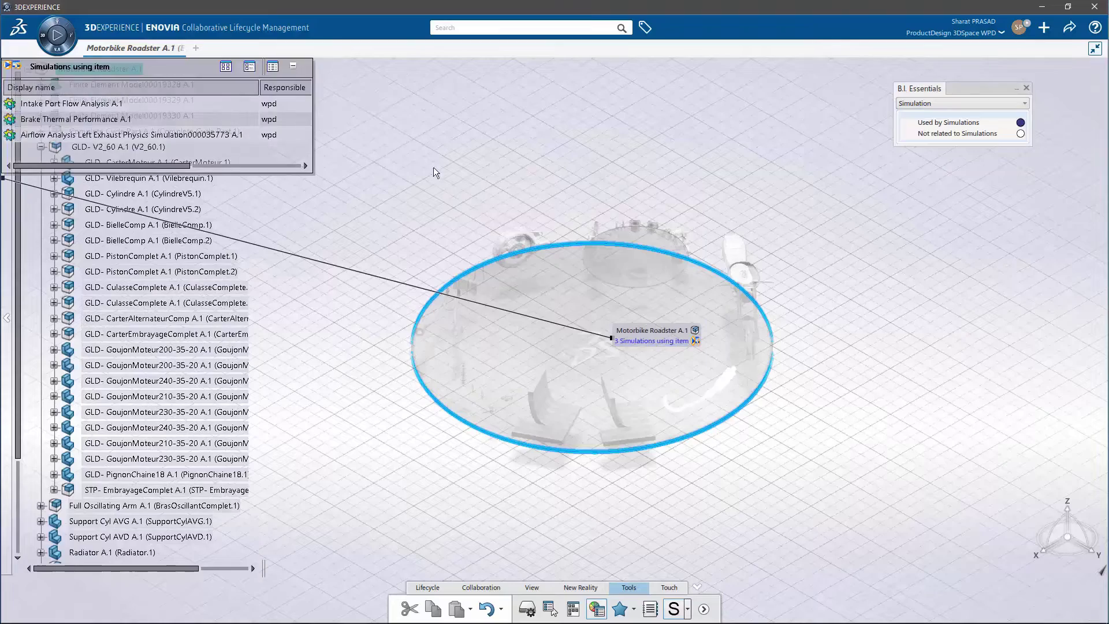
pyautogui.moveTo(105, 50); pyautogui.dragTo(520, 113)
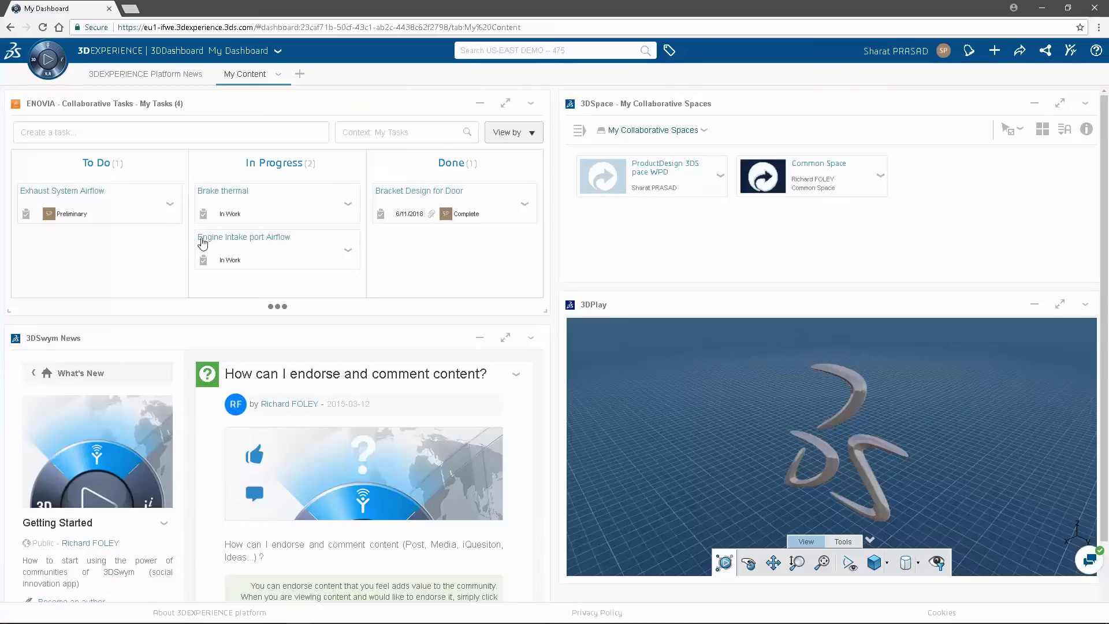
# Set Exhaust System Airflow to In Work, due August 1, 2018; preview Right Exhaust System in 3DPlay.
pyautogui.click(170, 203)
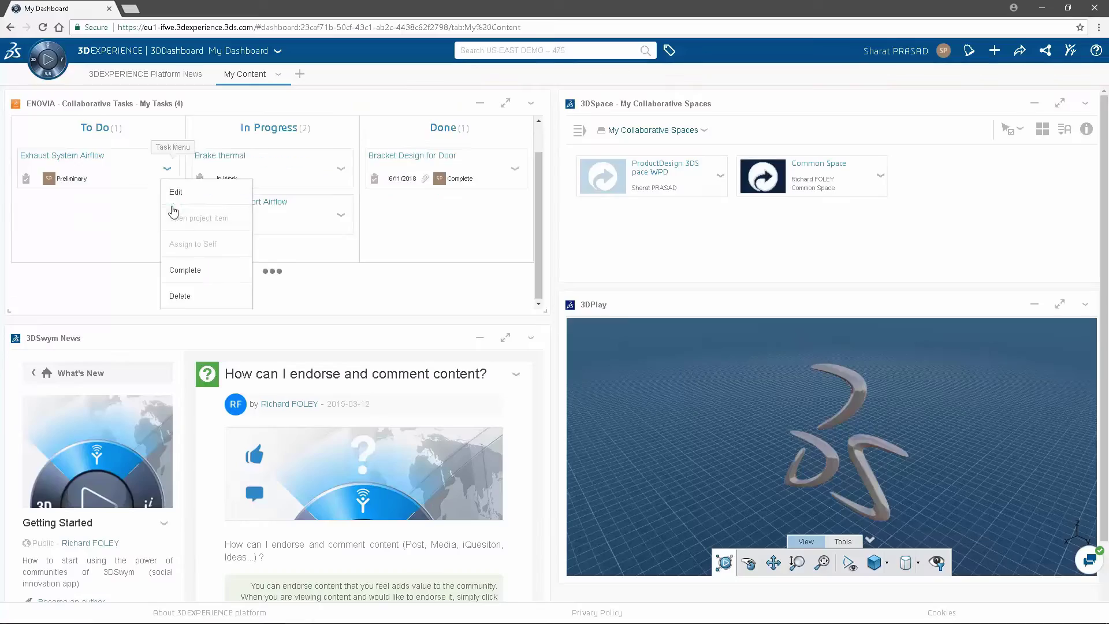
pyautogui.click(186, 199)
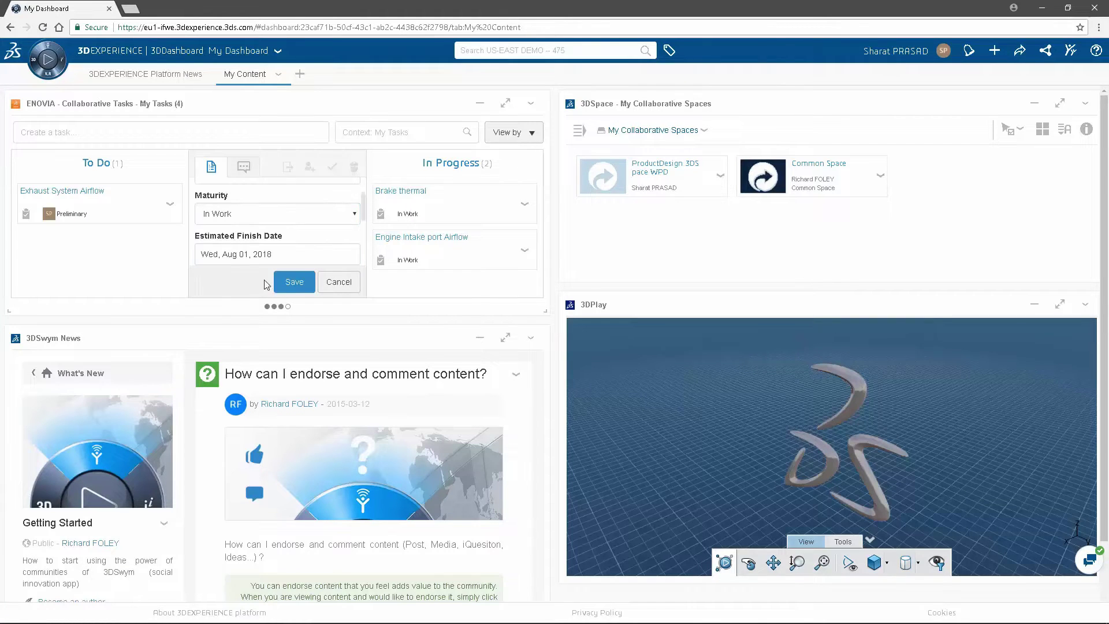
pyautogui.click(294, 282)
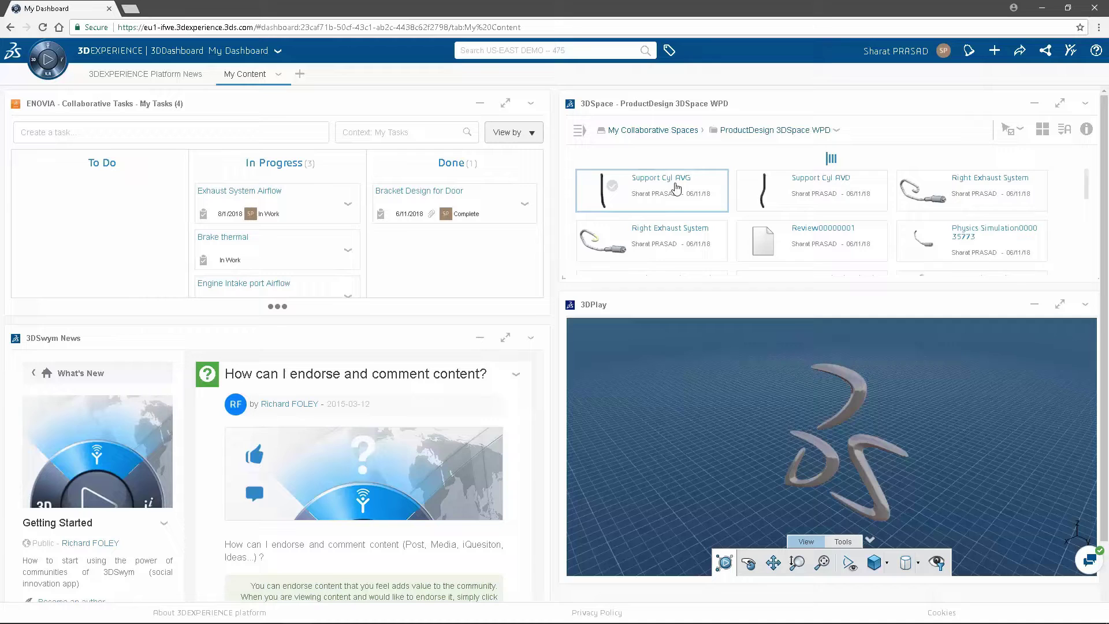
pyautogui.moveTo(902, 362); pyautogui.dragTo(878, 376)
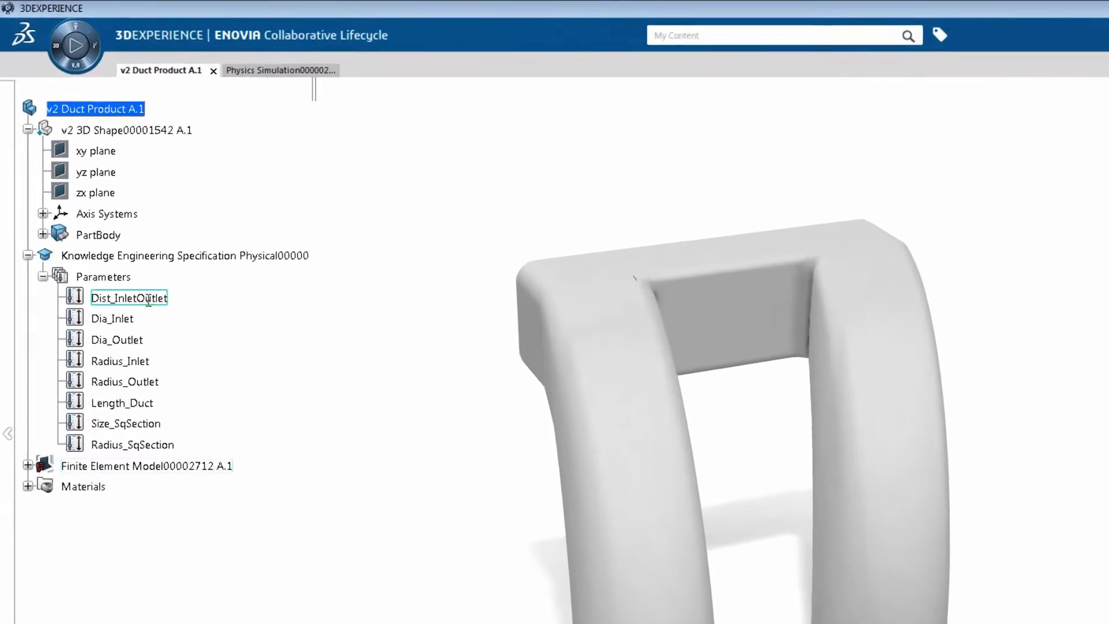
# Solve the duct flow on 4 cores with a Vx Error Indicator plot, then compare ranked alternatives.
pyautogui.doubleClick(148, 299)
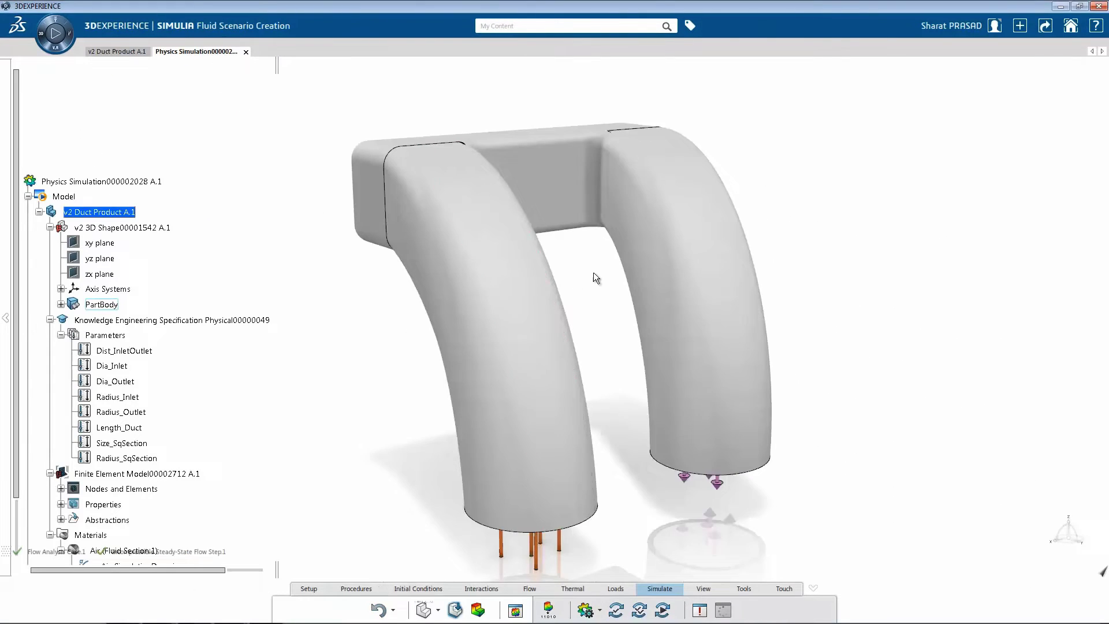
pyautogui.scroll(-2, 594, 272)
pyautogui.click(570, 349)
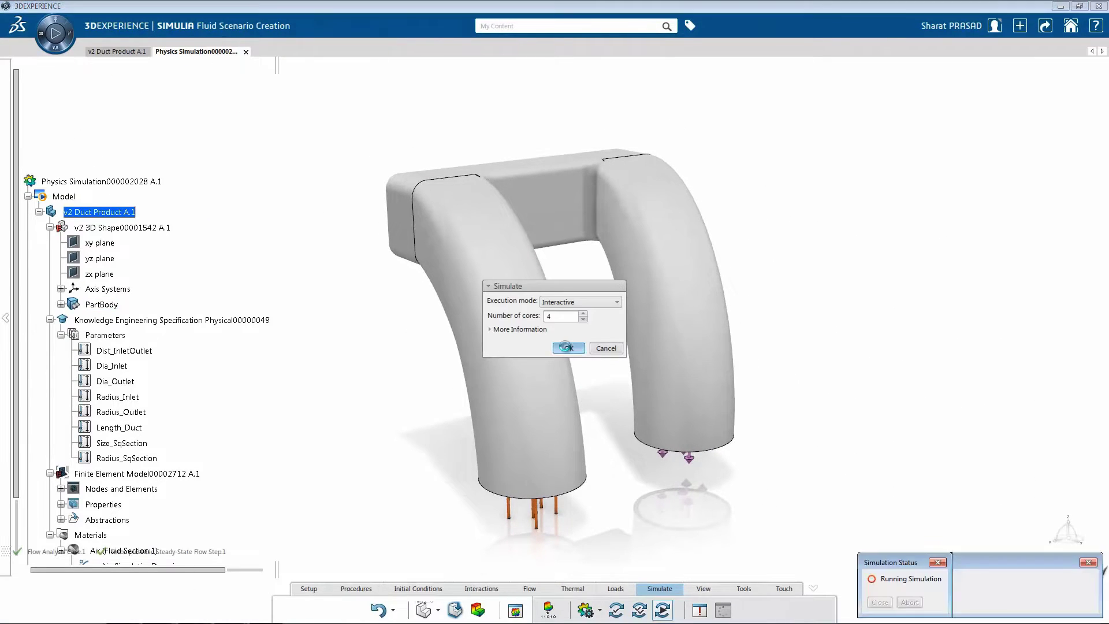
pyautogui.click(432, 280)
pyautogui.click(408, 346)
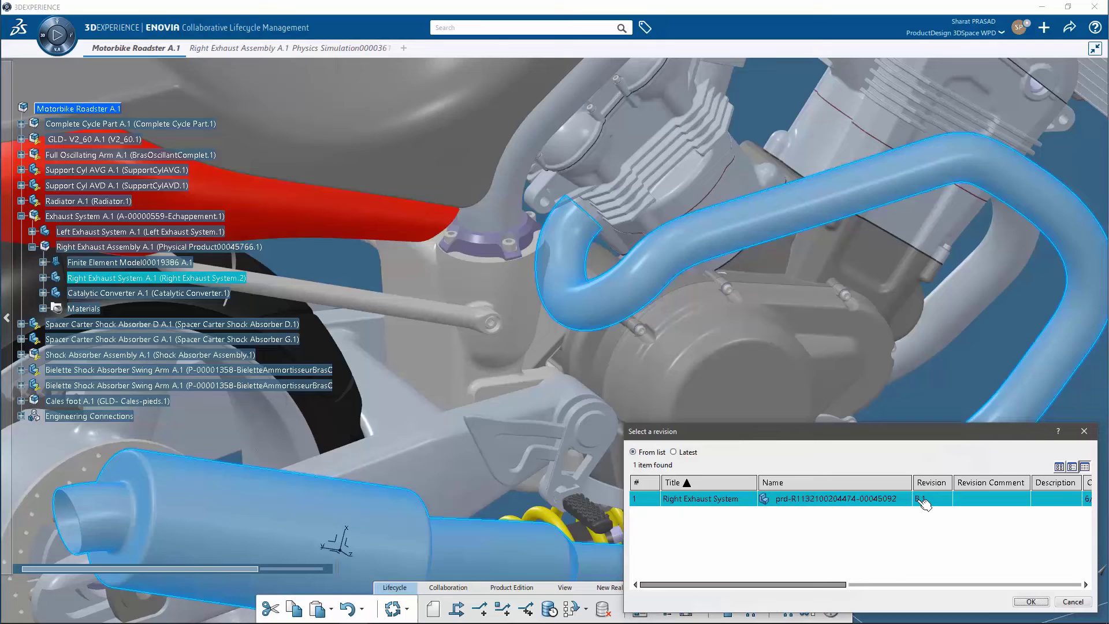
pyautogui.click(1029, 603)
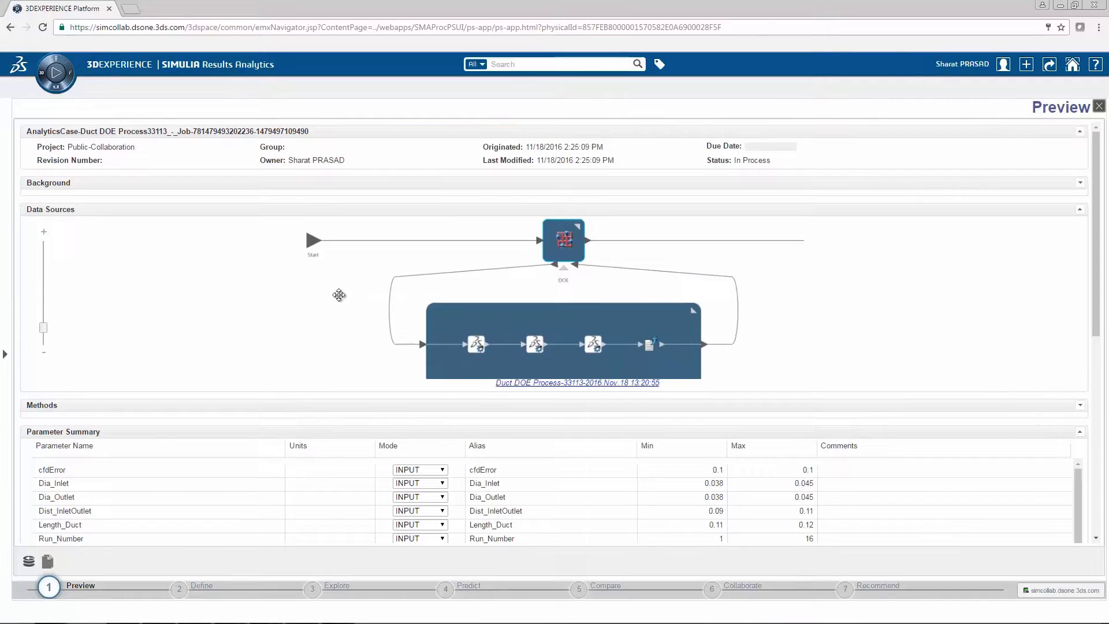
pyautogui.scroll(-5, 897, 390)
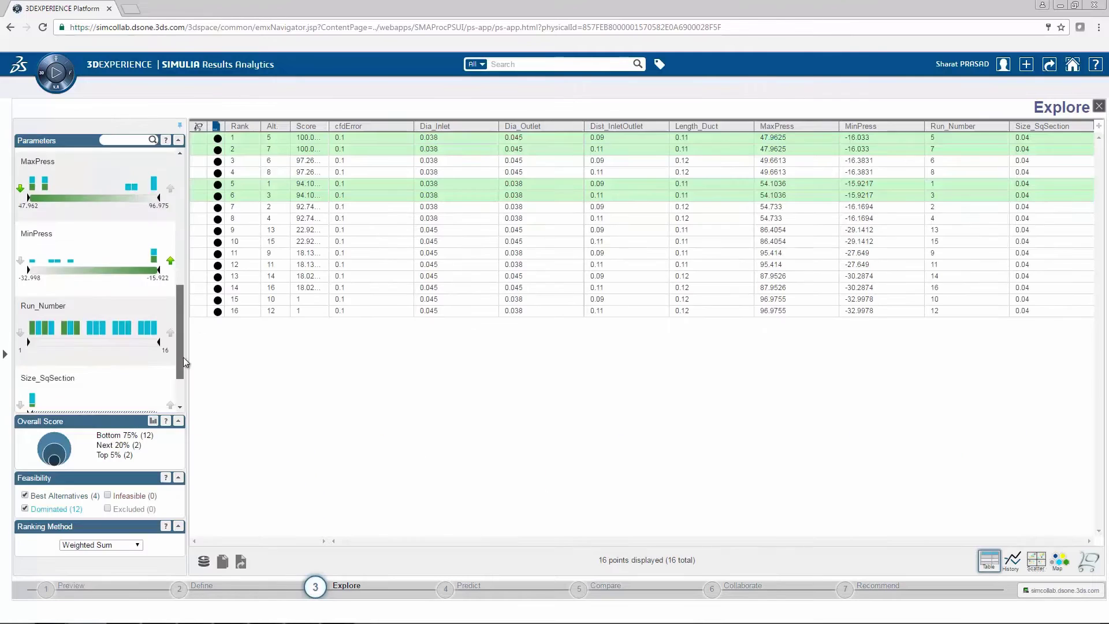
pyautogui.moveTo(185, 362); pyautogui.dragTo(182, 227)
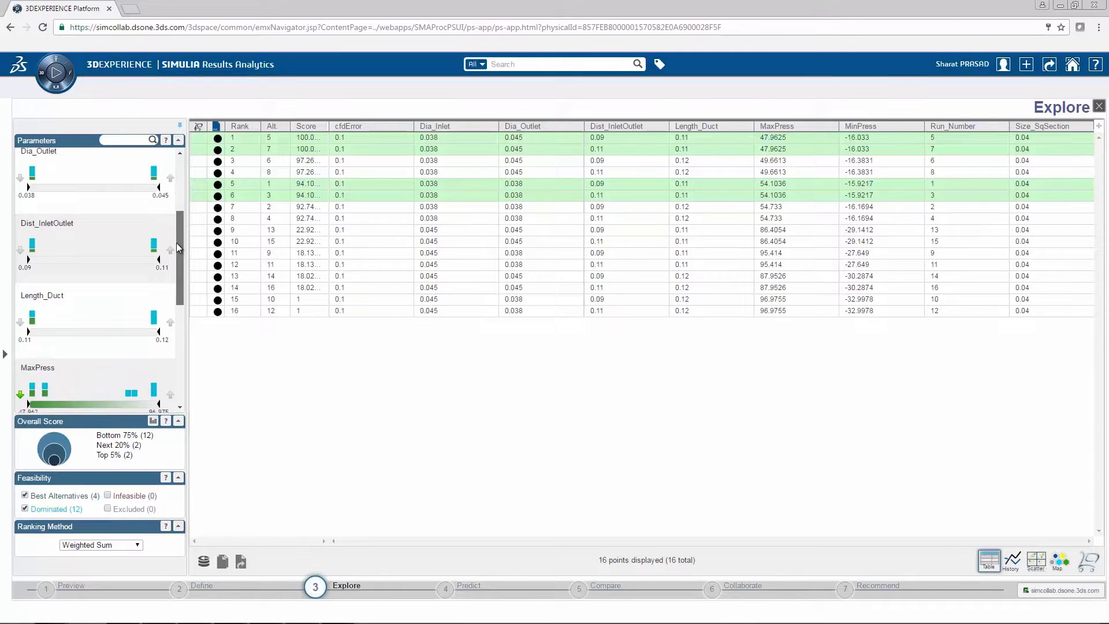
pyautogui.click(580, 586)
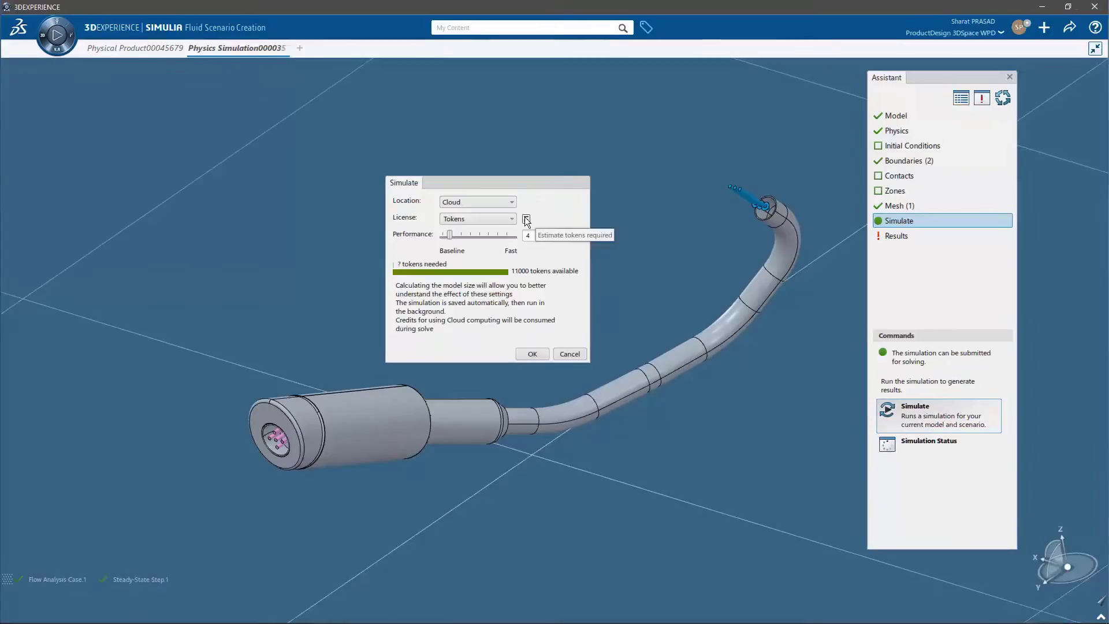
# Estimate the token cost, raise performance to 32 cores, and submit the exhaust pipe run.
pyautogui.click(524, 217)
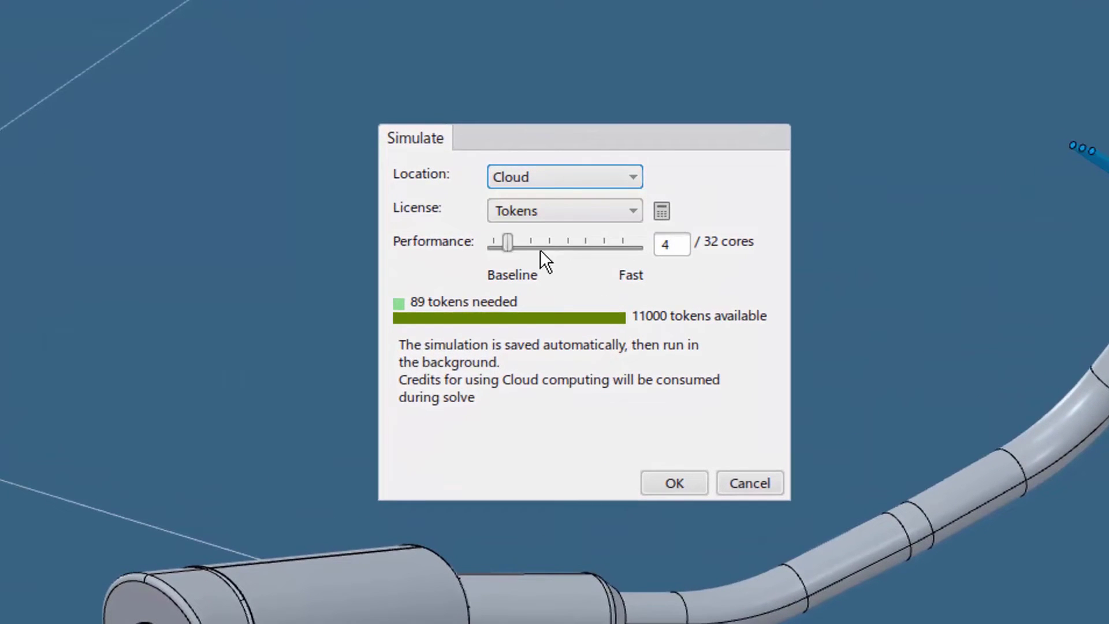
pyautogui.moveTo(507, 244); pyautogui.dragTo(640, 243)
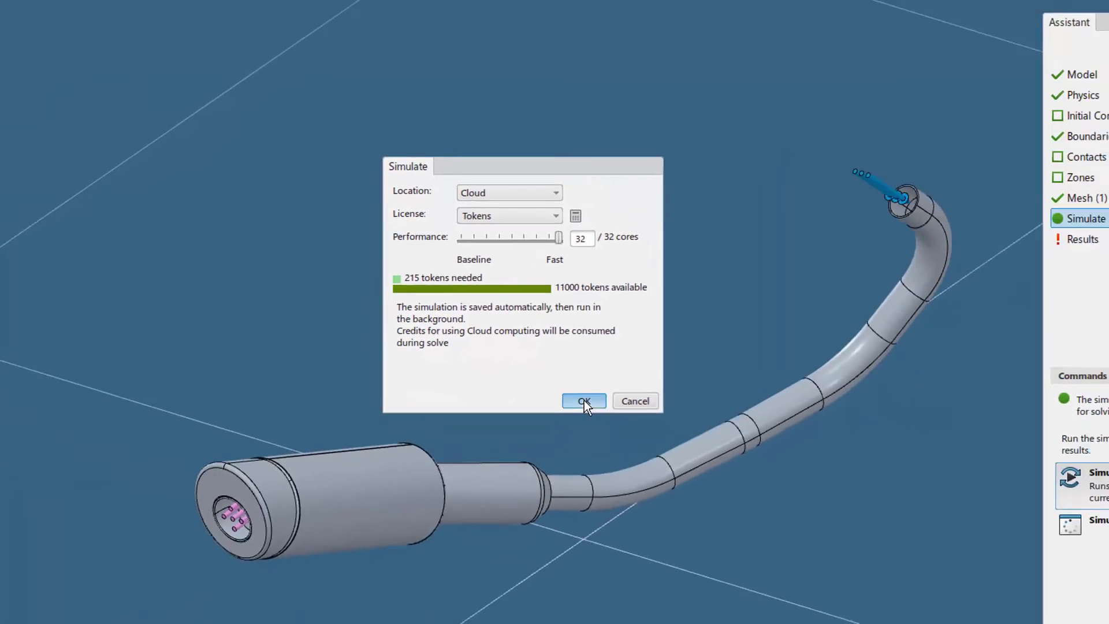
pyautogui.click(584, 401)
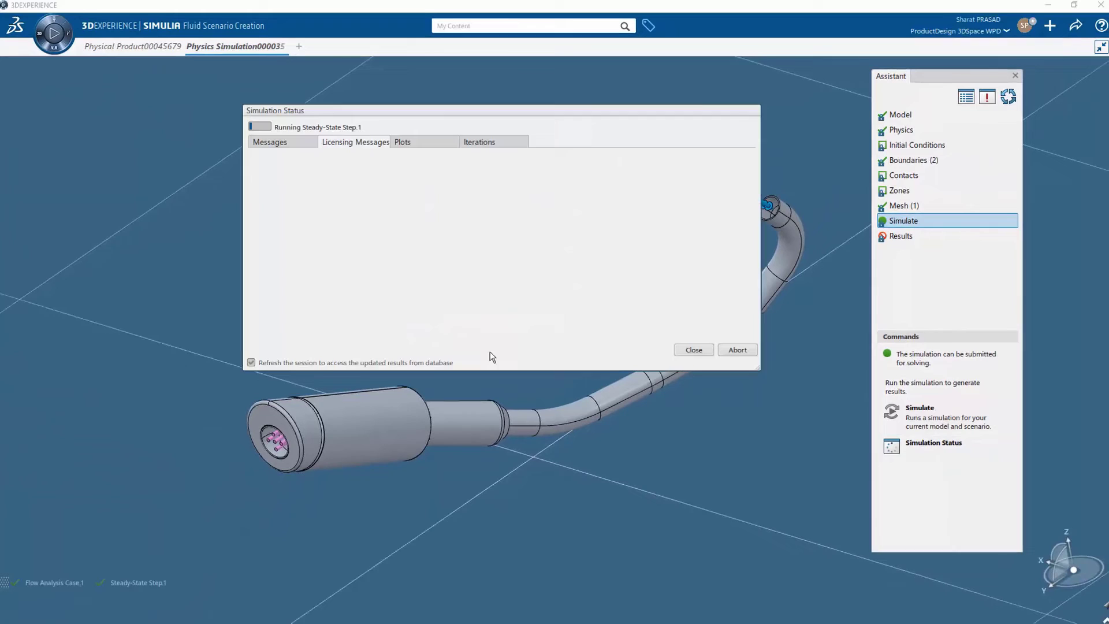